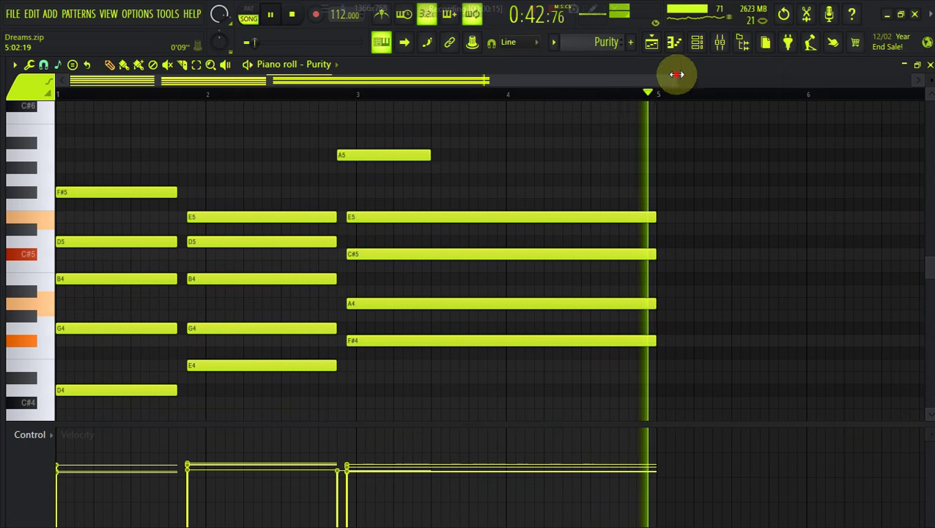
Review the Purity chord notes in the piano roll and open the Purity instrument to check its preset.
scroll(675, 108, "up", 2)
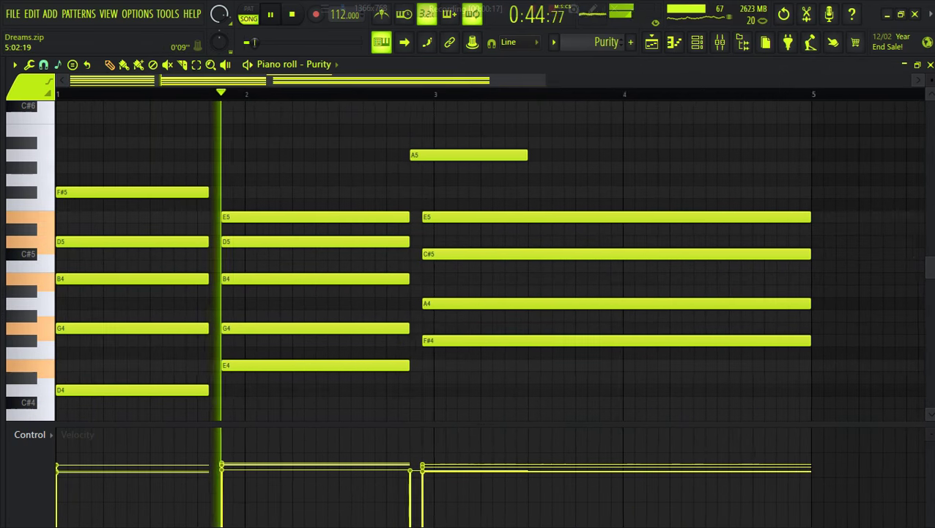
left_click(696, 44)
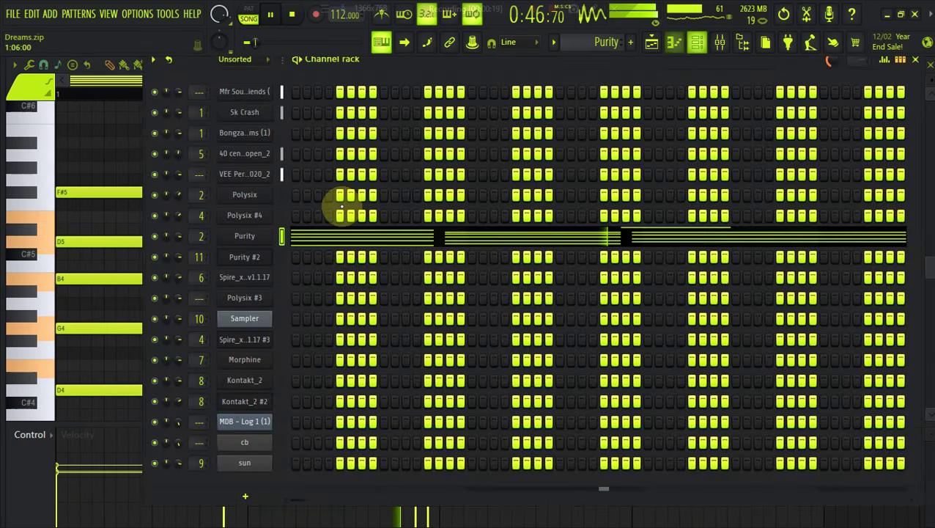
left_click(263, 236)
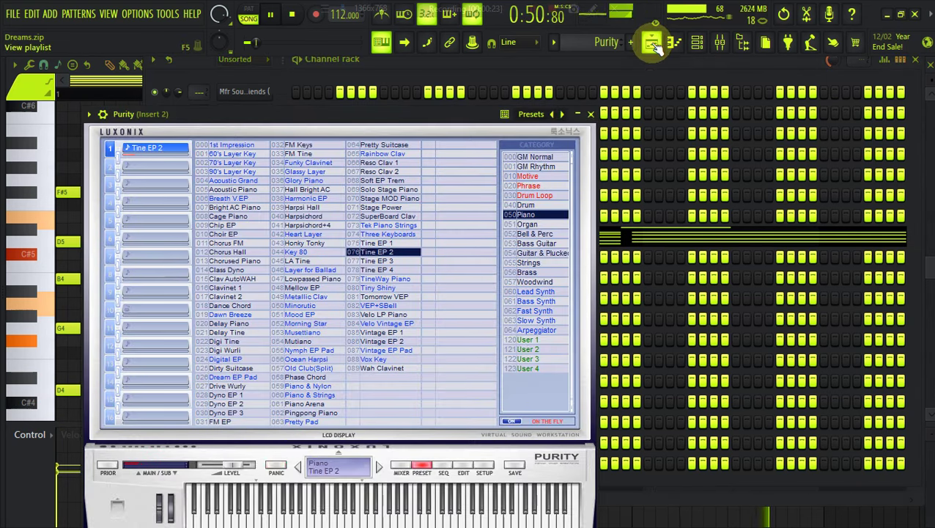
Show the playlist maximized and adjust its horizontal zoom to view the song's arrangement.
left_click(653, 43)
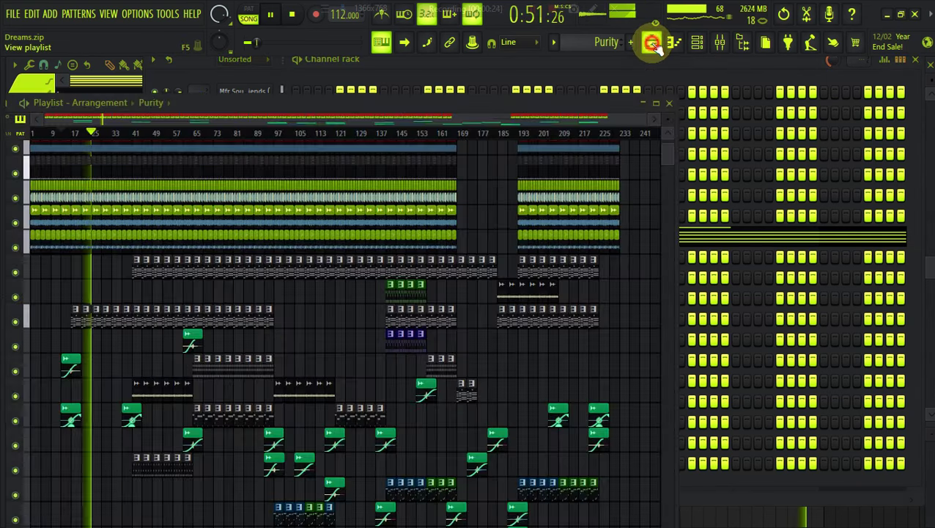
left_click(659, 104)
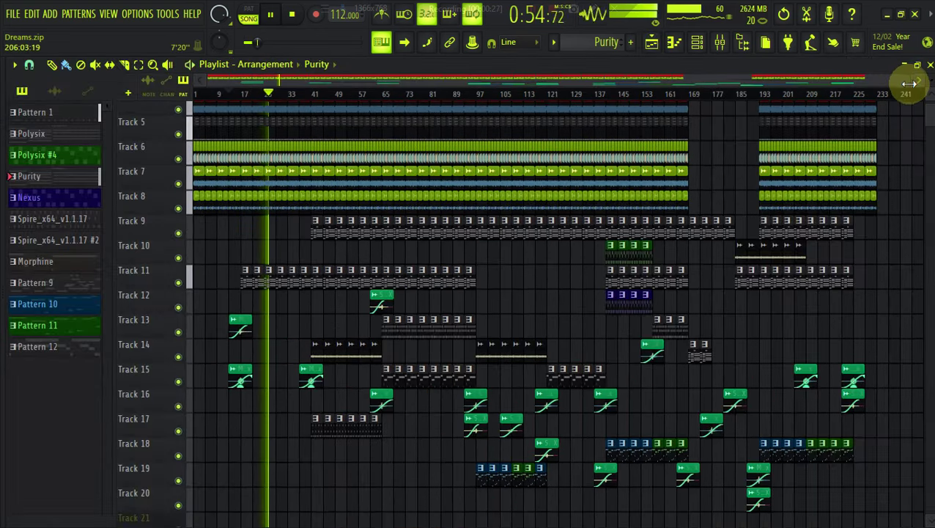
left_click_drag(909, 83, 891, 64)
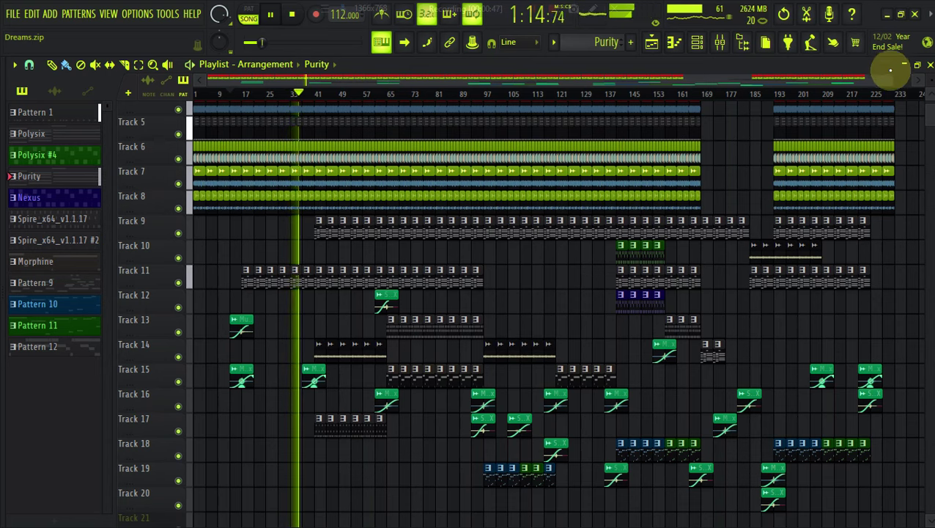
left_click_drag(890, 74, 863, 69)
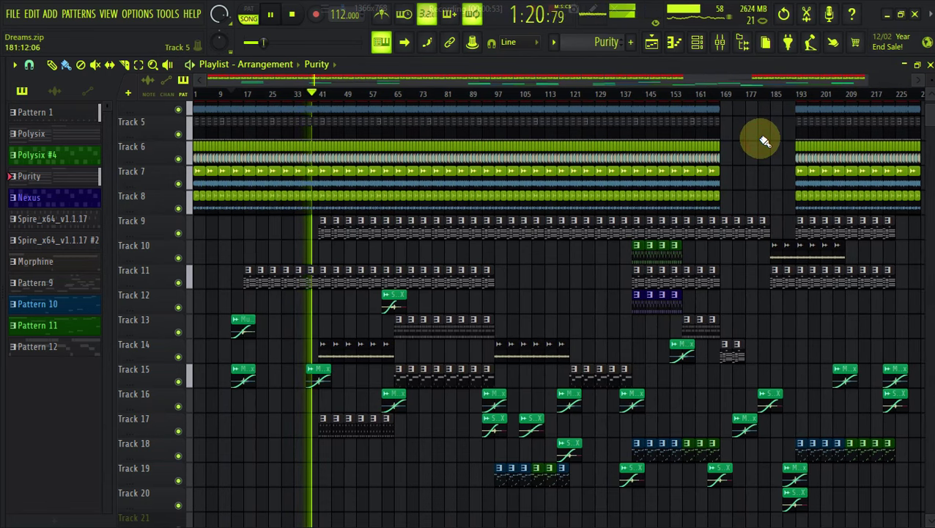
Inspect all four bars of the Sampler notes in the first Track 17 pattern clip and return to the playlist.
double_click(322, 434)
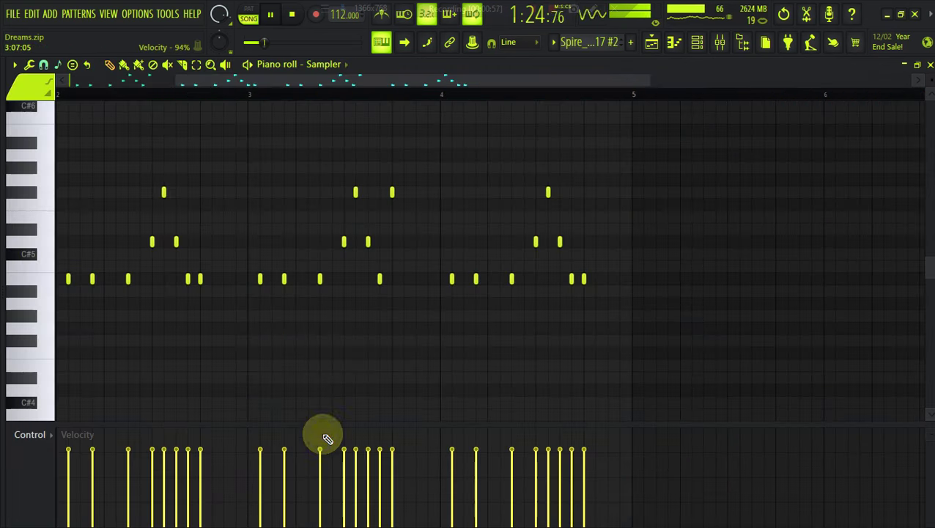
left_click_drag(172, 76, 182, 77)
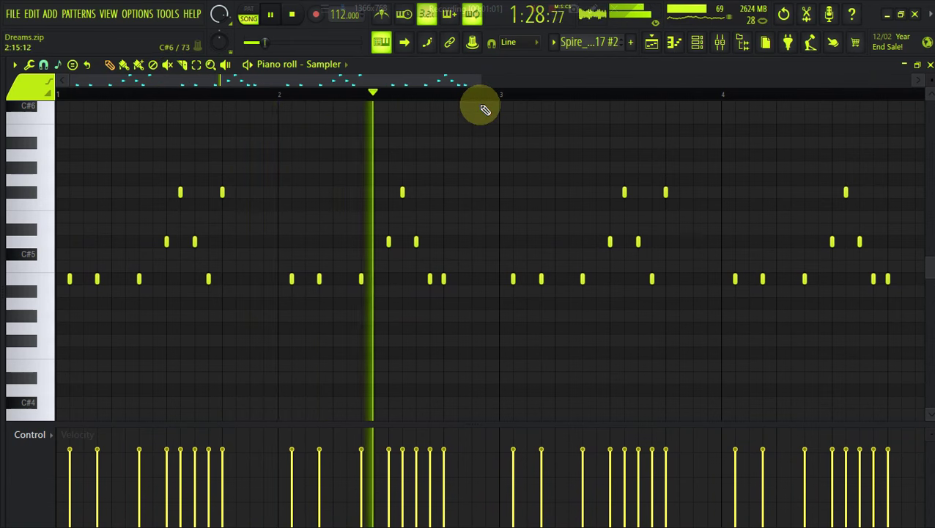
left_click_drag(481, 77, 695, 82)
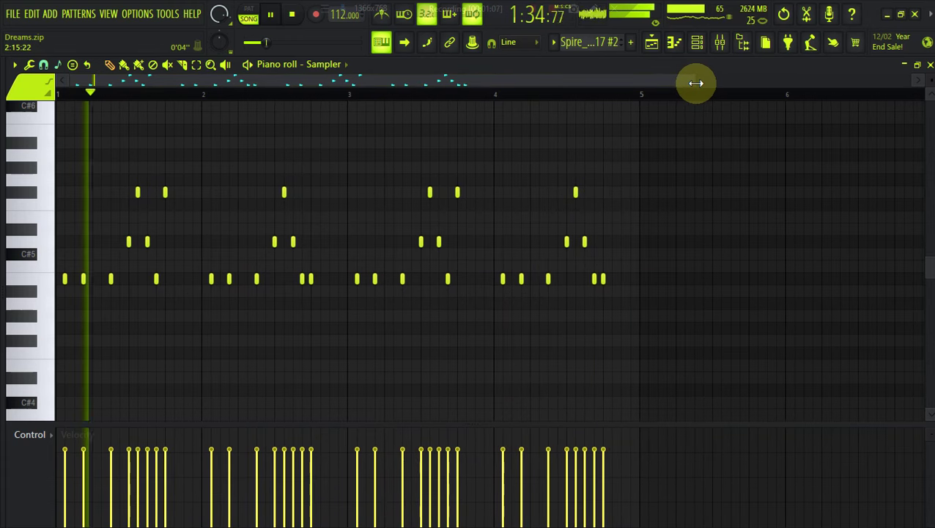
left_click(652, 45)
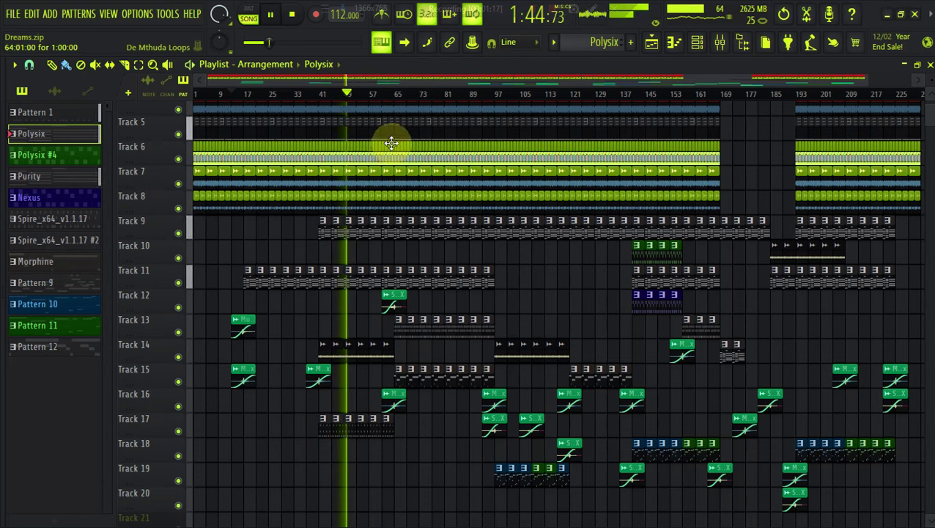
Jump playback to shortly before bar 65 and inspect the Spire_x64_v1.1.17 pattern's notes from Track 13.
left_click(383, 96)
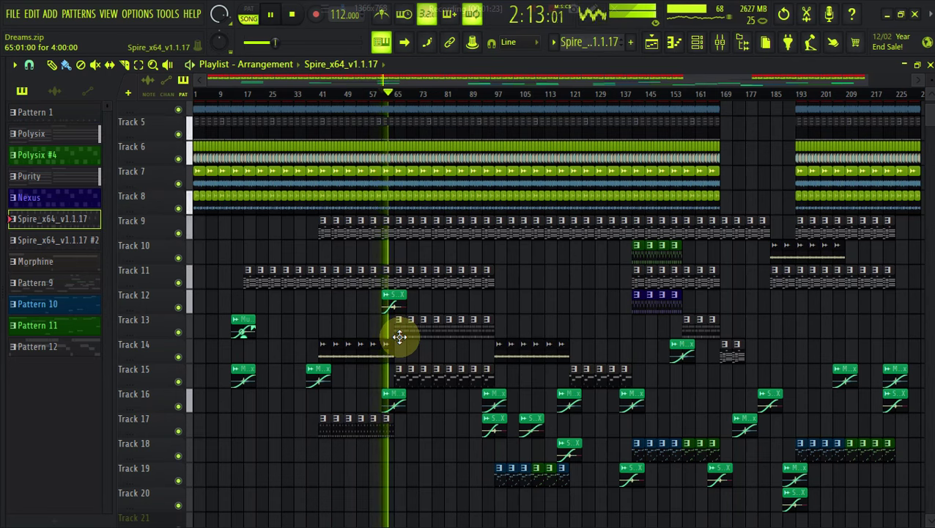
double_click(400, 337)
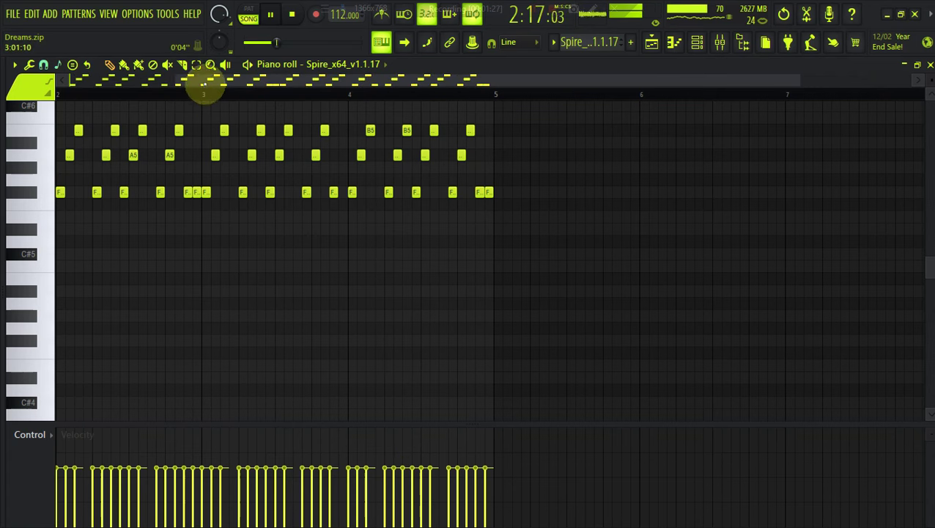
left_click_drag(204, 87, 176, 86)
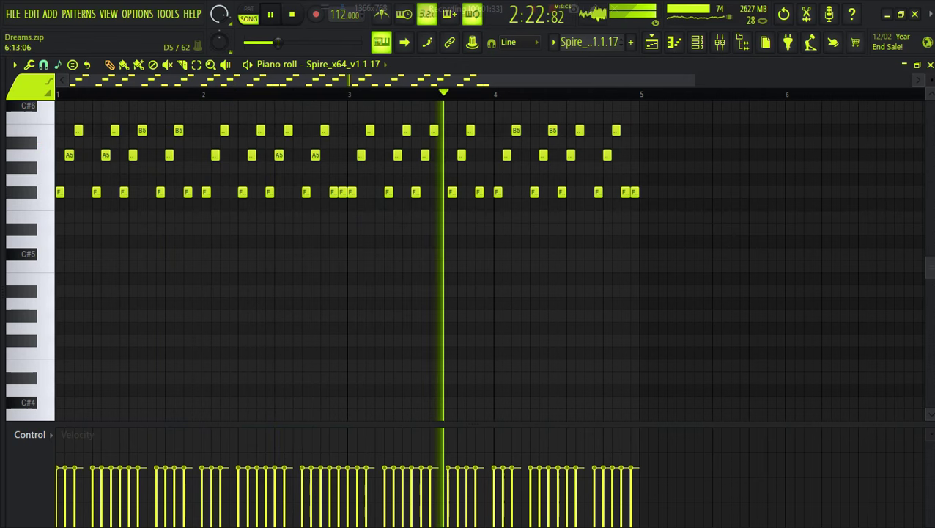
mouse_move(929, 267)
left_mouse_down()
mouse_move(925, 246)
mouse_move(926, 259)
left_mouse_up()
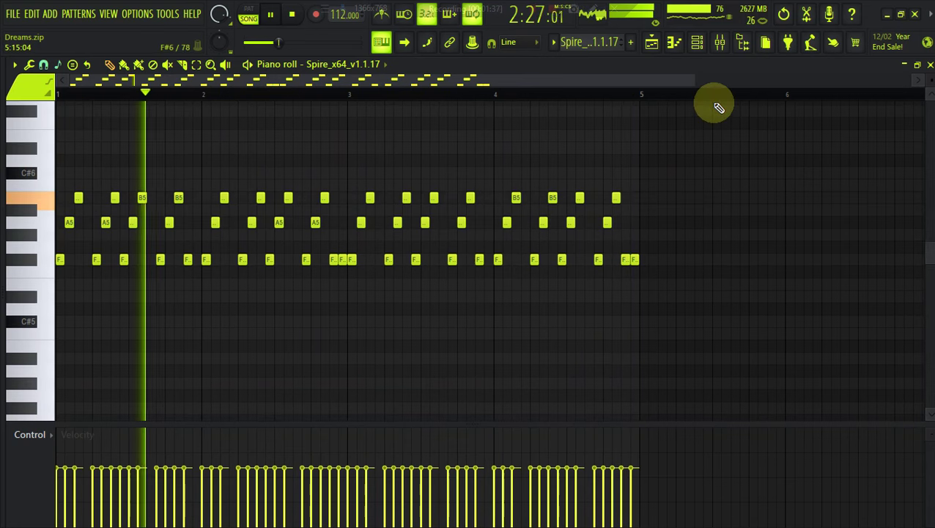
left_click(658, 45)
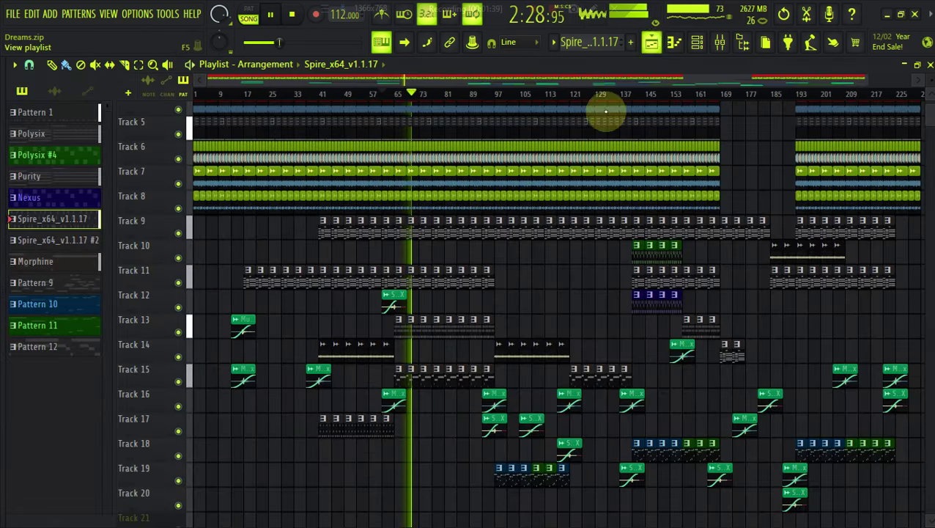
Inspect the Morphine pattern's notes from Track 15 in the piano roll and return to the playlist.
double_click(426, 385)
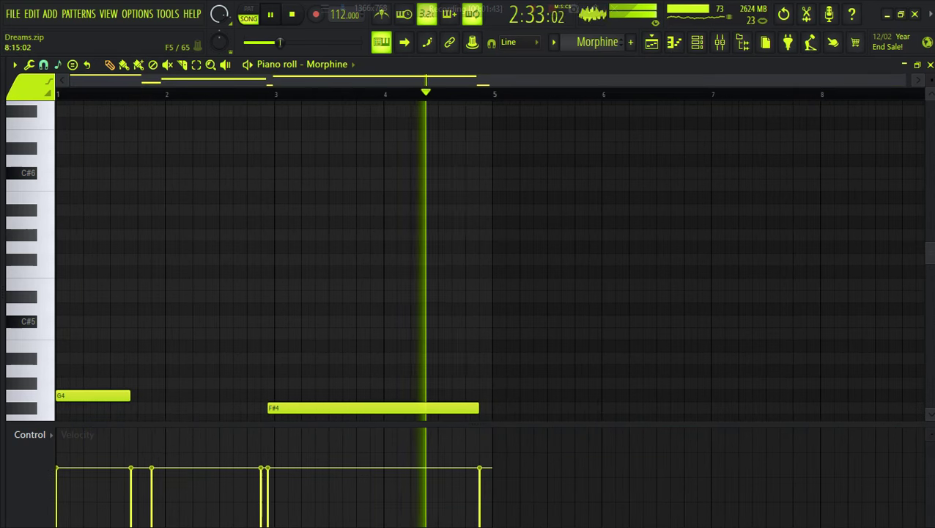
left_click_drag(927, 255, 921, 307)
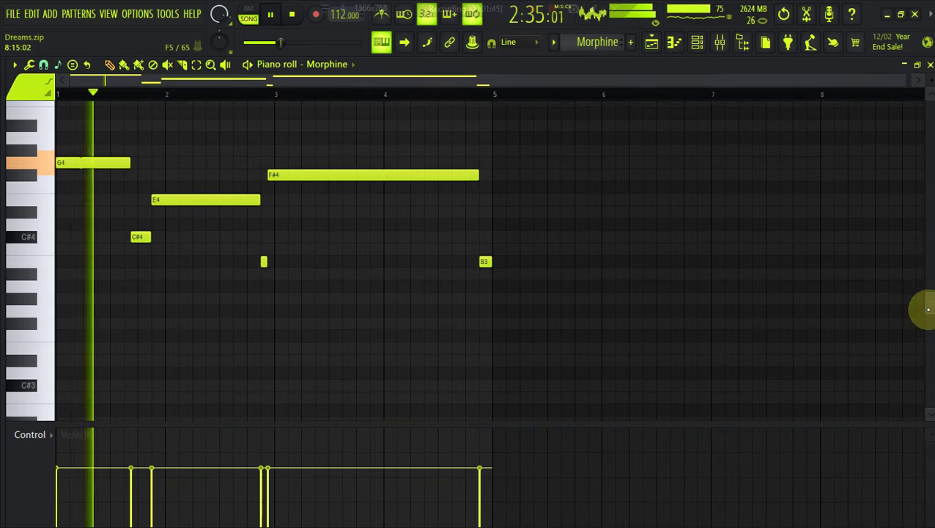
left_click(652, 44)
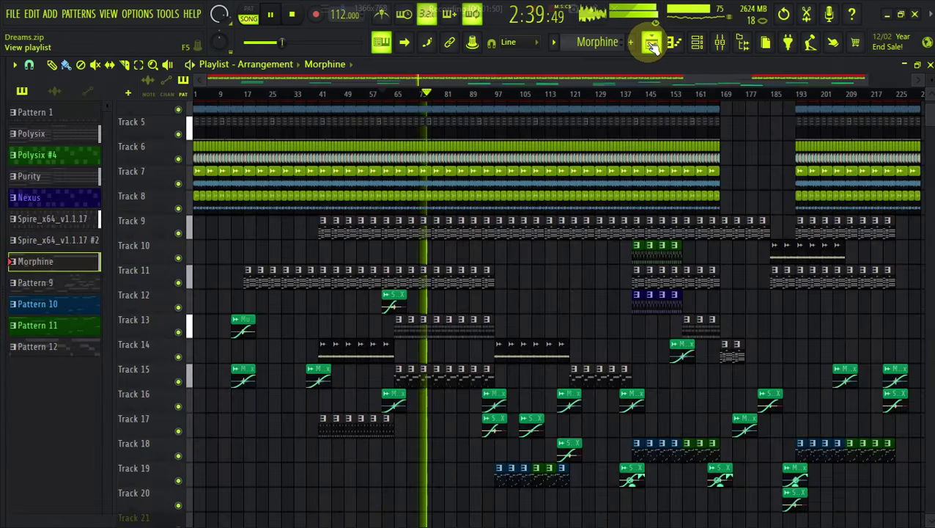
Jump playback to shortly before bar 97 and inspect Pattern 10's MDB - Log 1 (1) notes from Track 19.
left_click(487, 93)
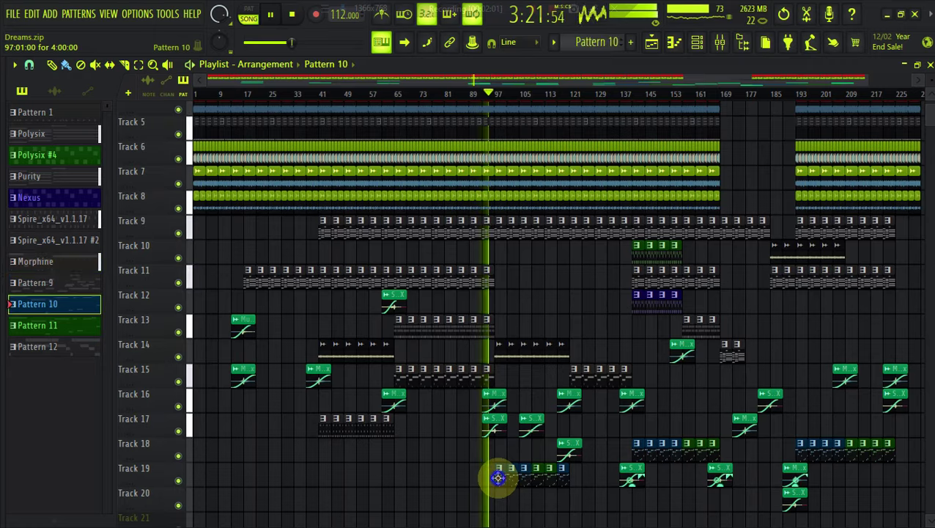
double_click(497, 477)
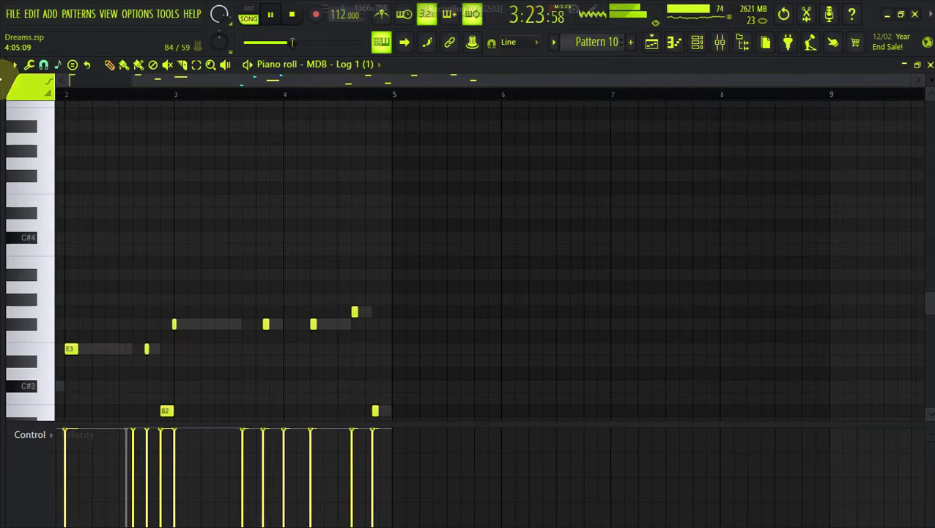
scroll(271, 260, "down", 5)
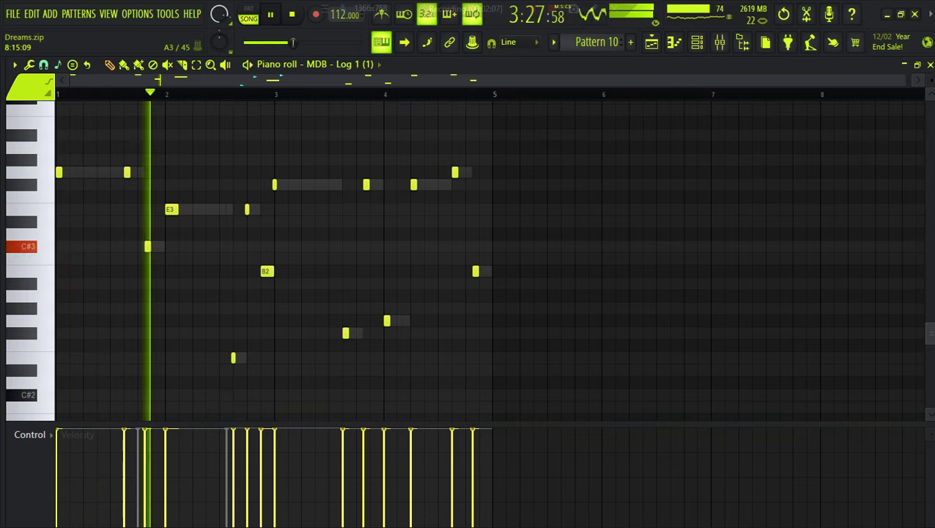
scroll(469, 260, "down", 1)
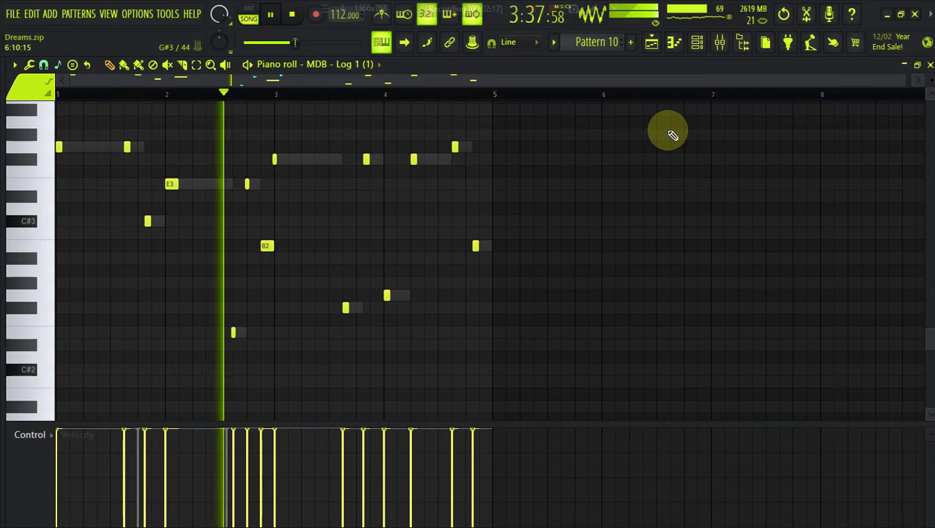
left_click(651, 43)
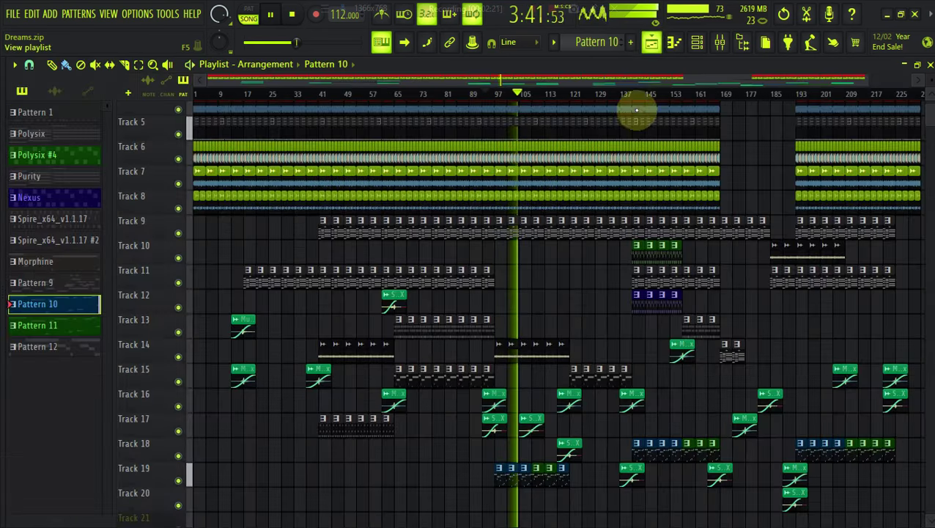
Audition the arrangement from bar 121 and from bar 140.
left_click(568, 103)
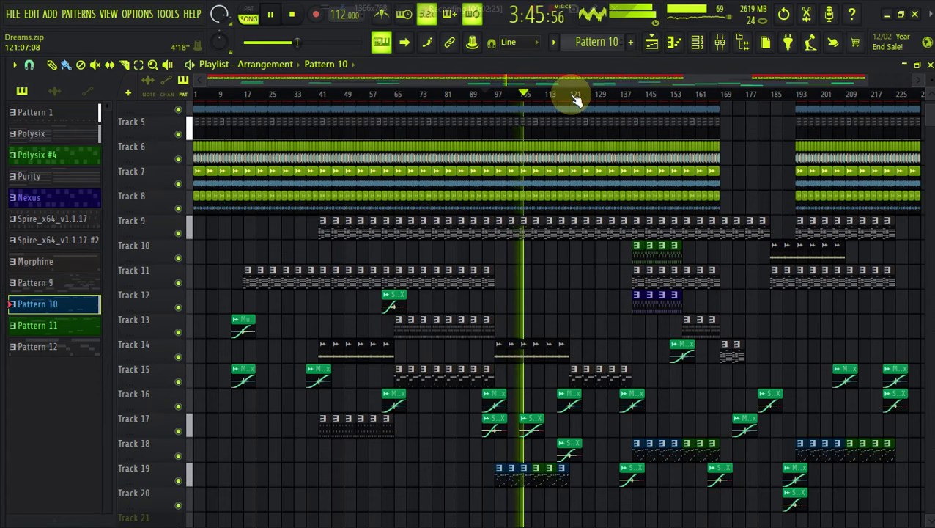
left_click(572, 95)
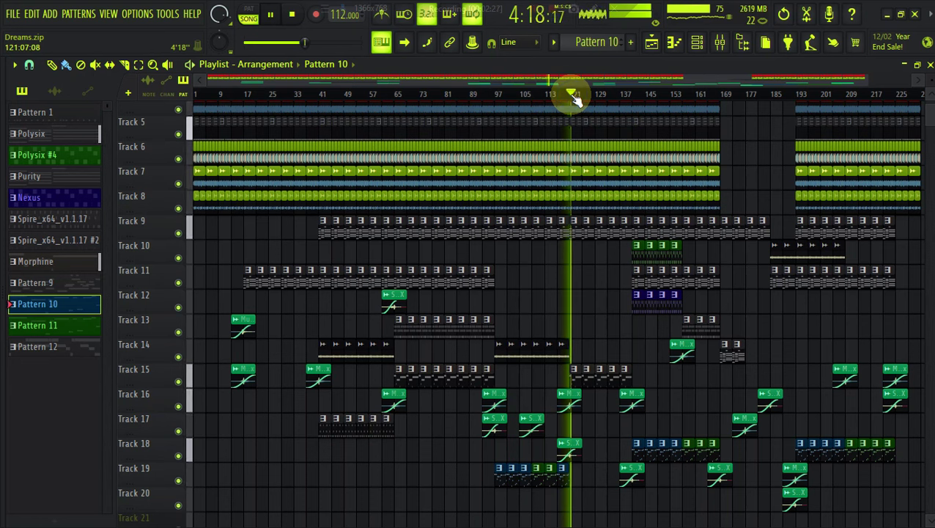
left_click(630, 96)
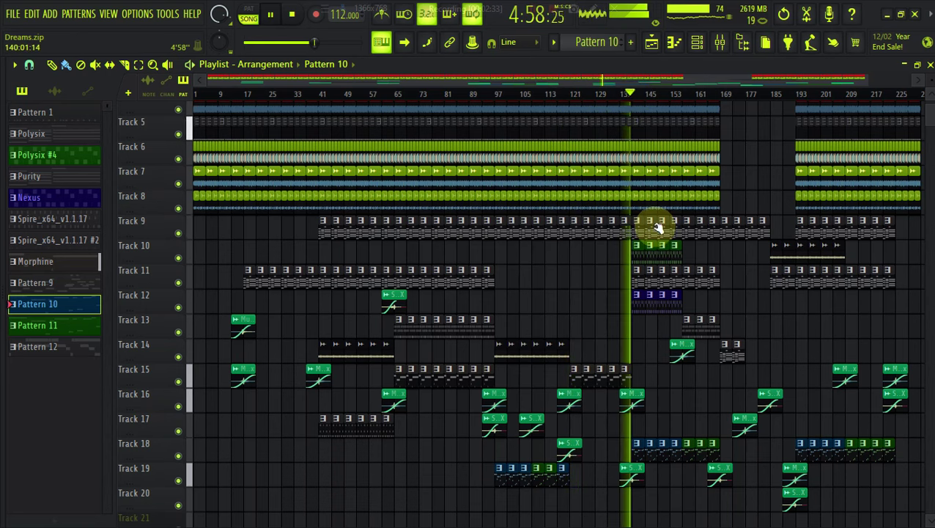
Inspect the Polysix #4 pattern's notes from Track 10 in the piano roll and return to the playlist.
double_click(641, 256)
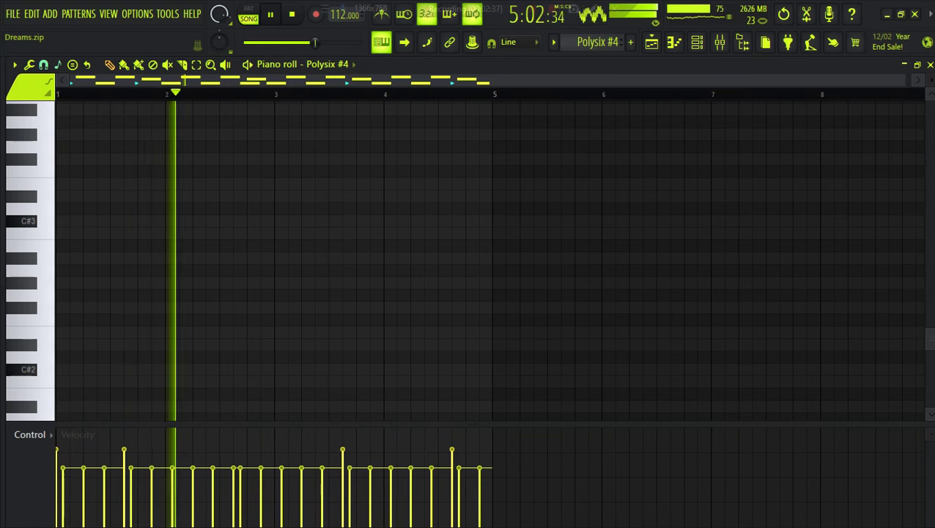
scroll(912, 265, "up", 5)
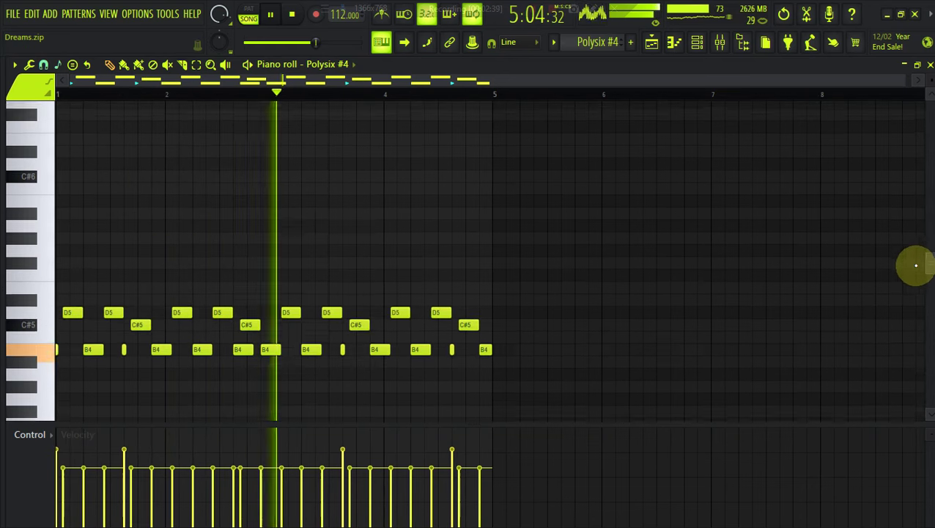
scroll(917, 269, "down", 1)
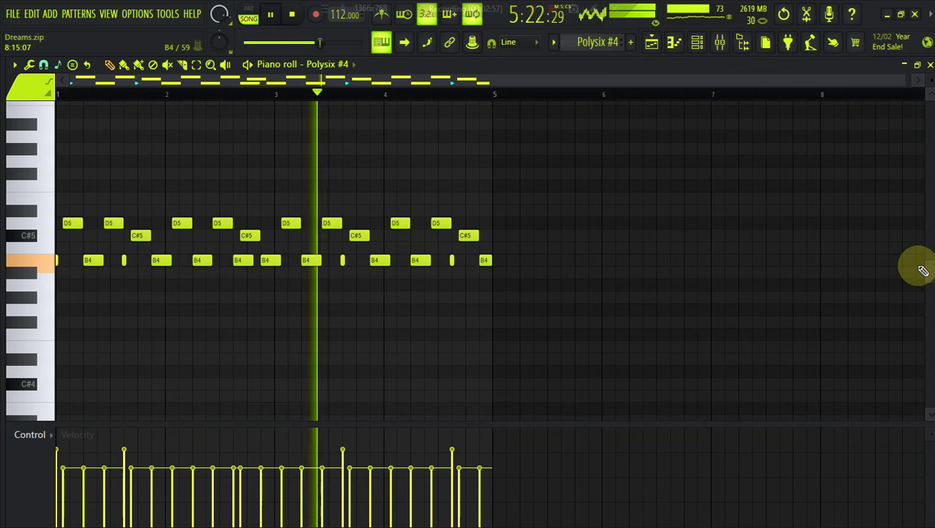
left_click(655, 43)
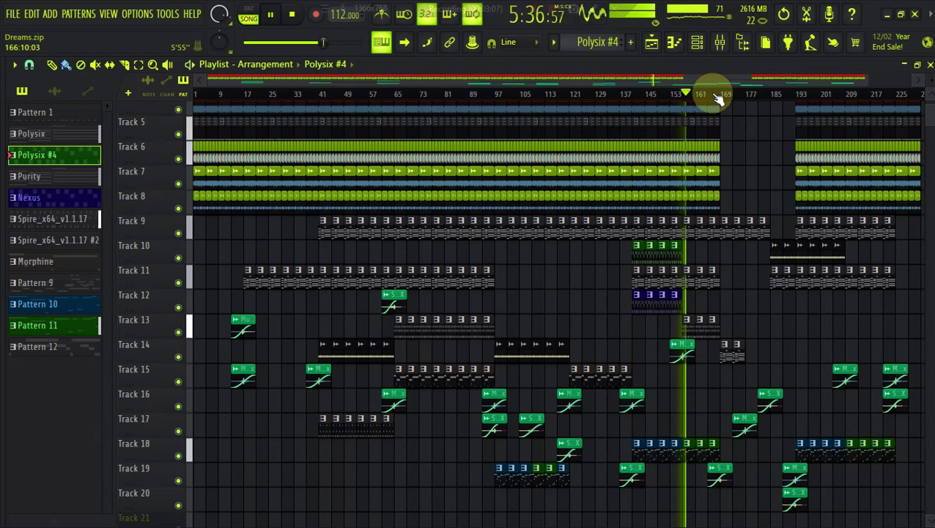
Inspect Pattern 11's MDB - Log 1 (1) notes from Track 18 and return to the playlist.
double_click(691, 452)
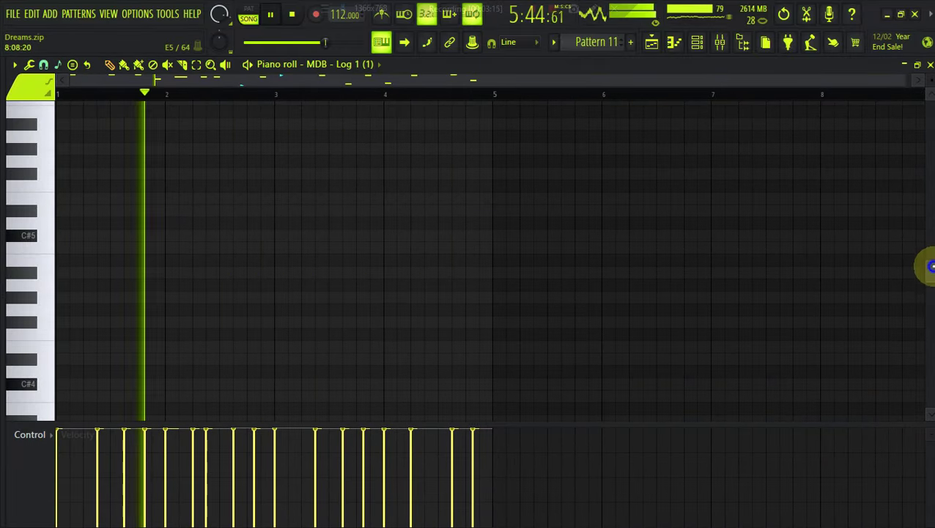
left_click_drag(926, 268, 929, 328)
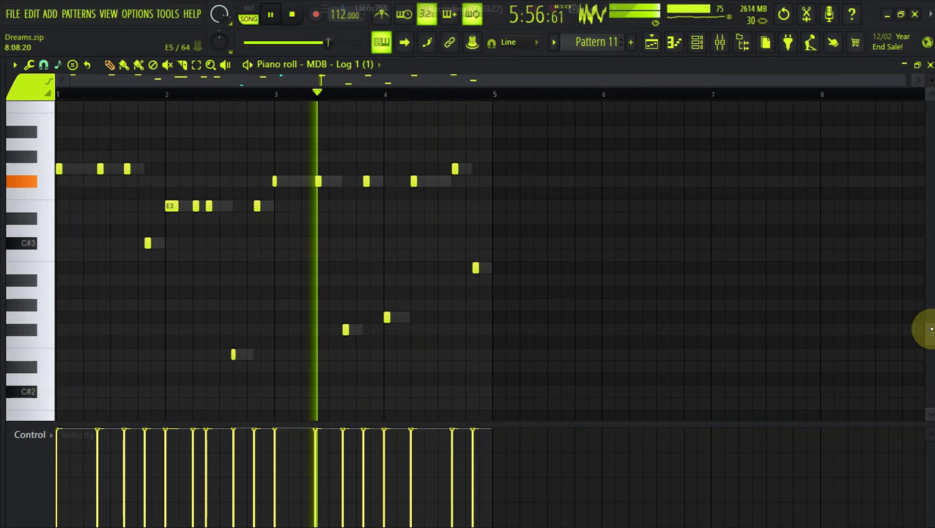
left_click(656, 41)
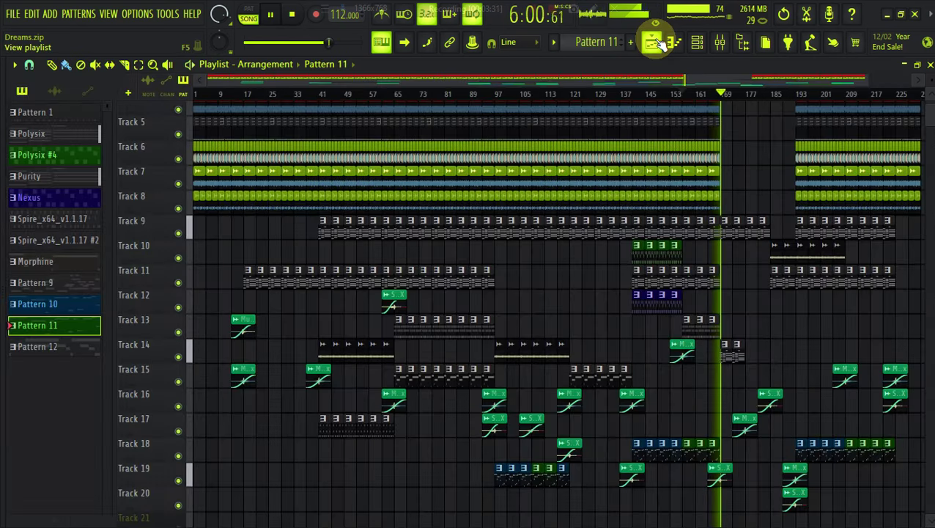